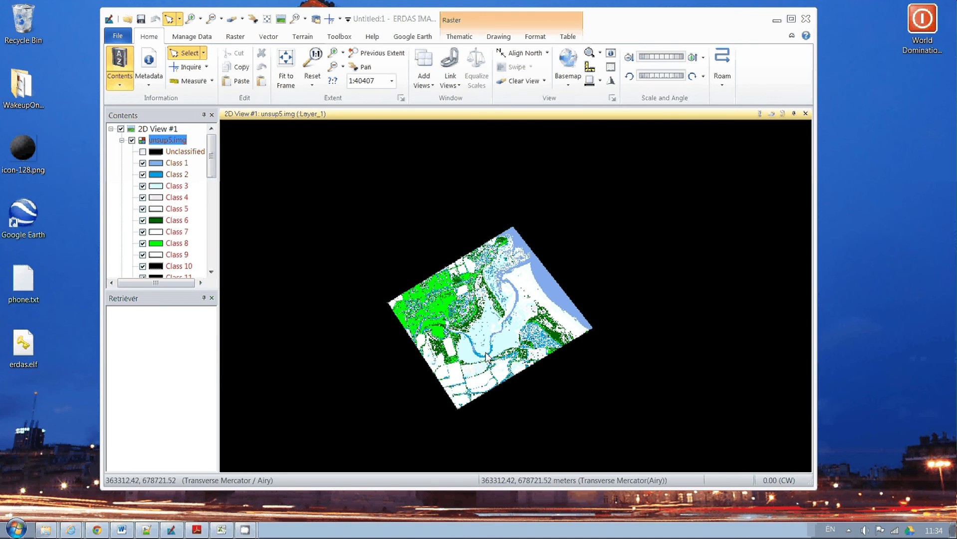
Display the attribute table of unsup5.img and enlarge it, keeping the classified image in view.
{"action": "mouse_move", "coordinate": [212, 174]}
{"action": "left_mouse_down"}
{"action": "mouse_move", "coordinate": [214, 269]}
{"action": "mouse_move", "coordinate": [212, 173]}
{"action": "left_mouse_up"}
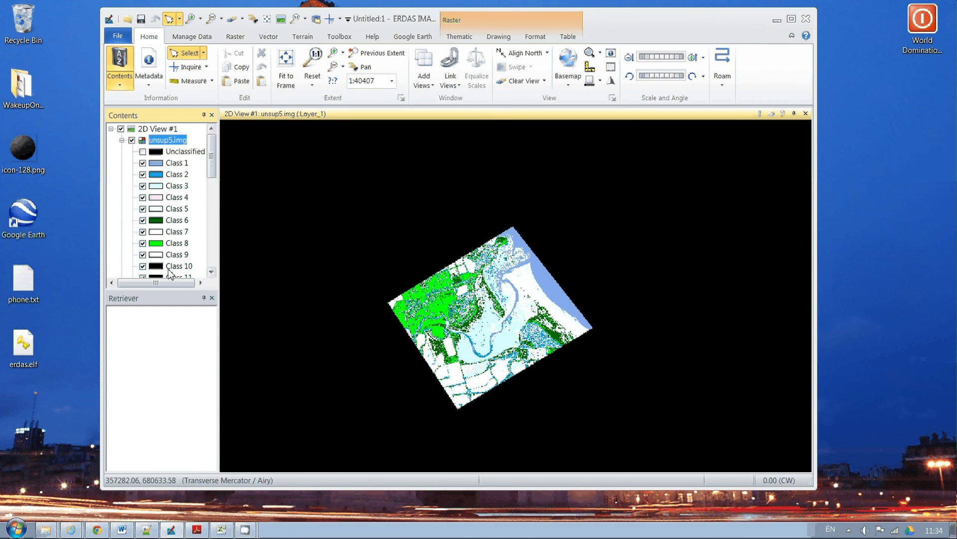
{"action": "right_click", "coordinate": [156, 144]}
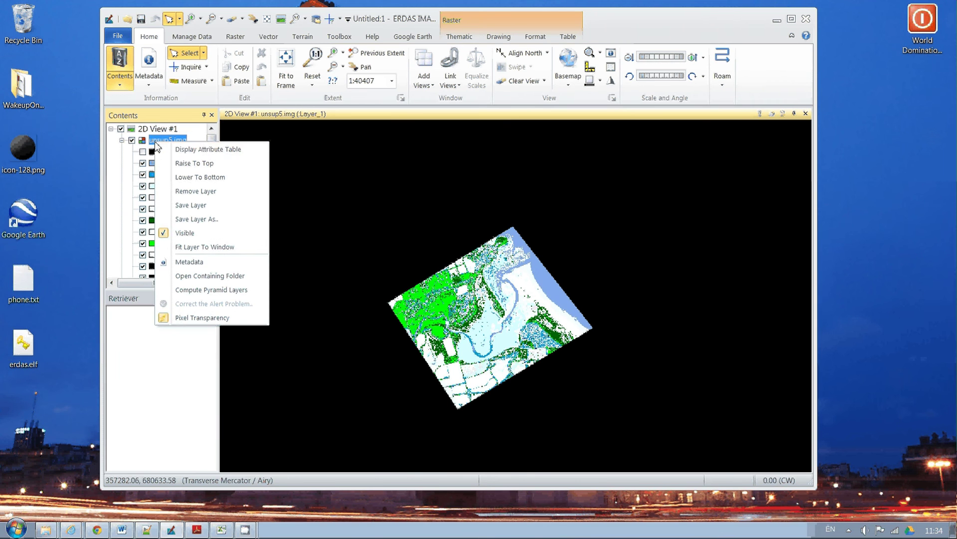
{"action": "left_click", "coordinate": [192, 150]}
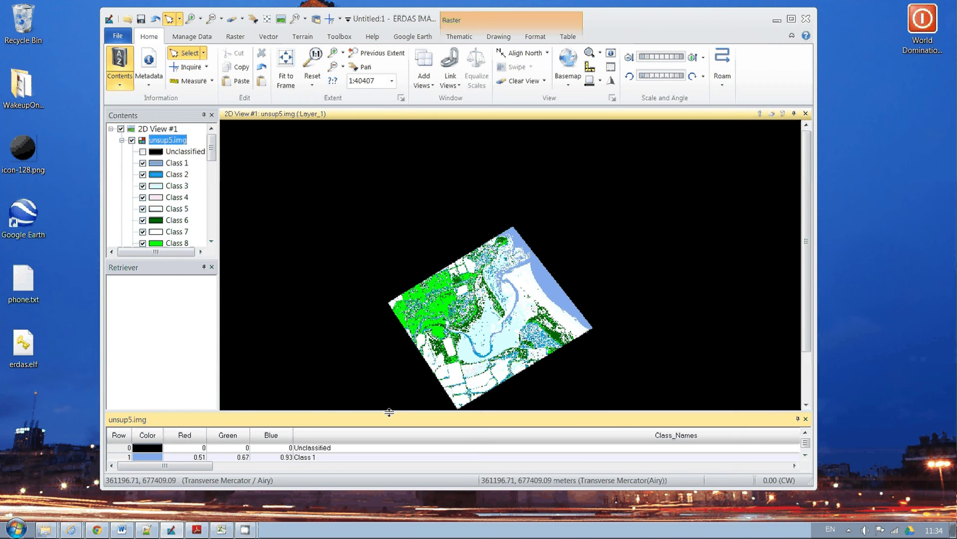
{"action": "left_click_drag", "start_coordinate": [389, 413], "coordinate": [390, 284]}
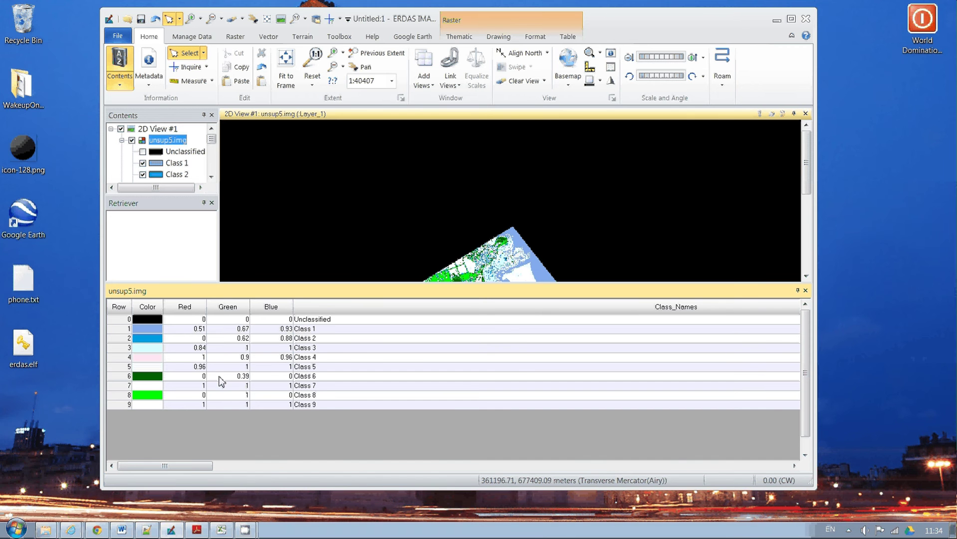
{"action": "left_click", "coordinate": [124, 386]}
{"action": "left_click_drag", "start_coordinate": [807, 164], "coordinate": [806, 196]}
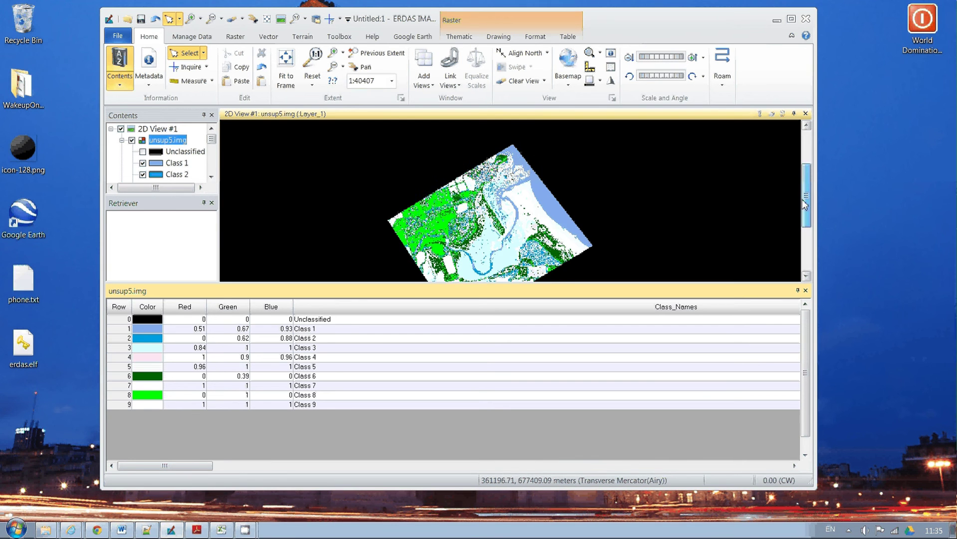
Recode class 7 of unsup5.img to the new value 9 and apply the change to the displayed image.
{"action": "left_click", "coordinate": [459, 36]}
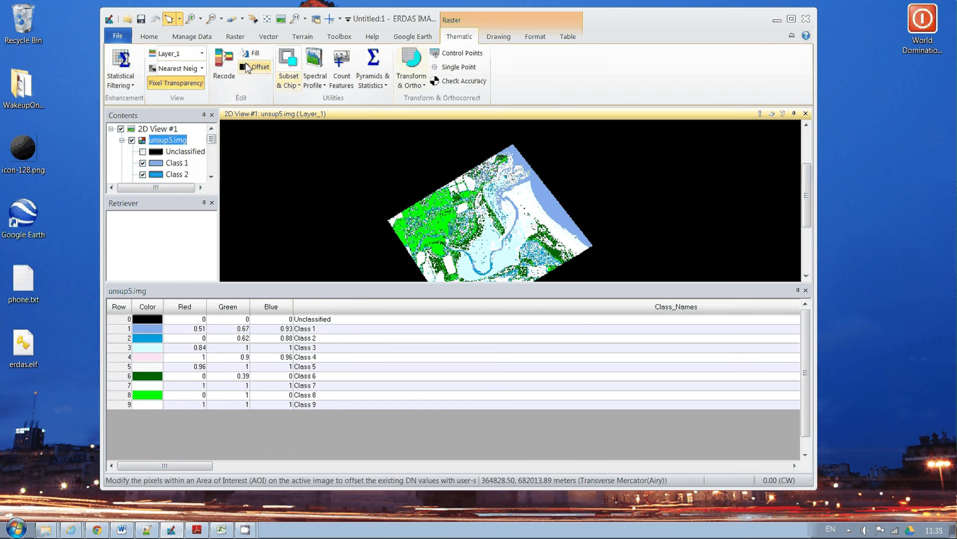
{"action": "left_click", "coordinate": [223, 65]}
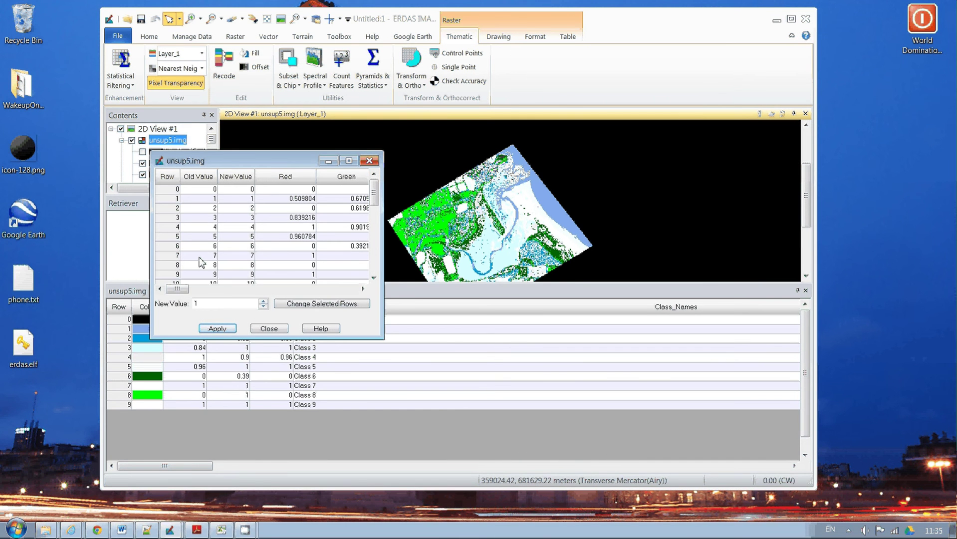
{"action": "left_click", "coordinate": [247, 256]}
{"action": "type", "text": "9"}
{"action": "left_click", "coordinate": [225, 329]}
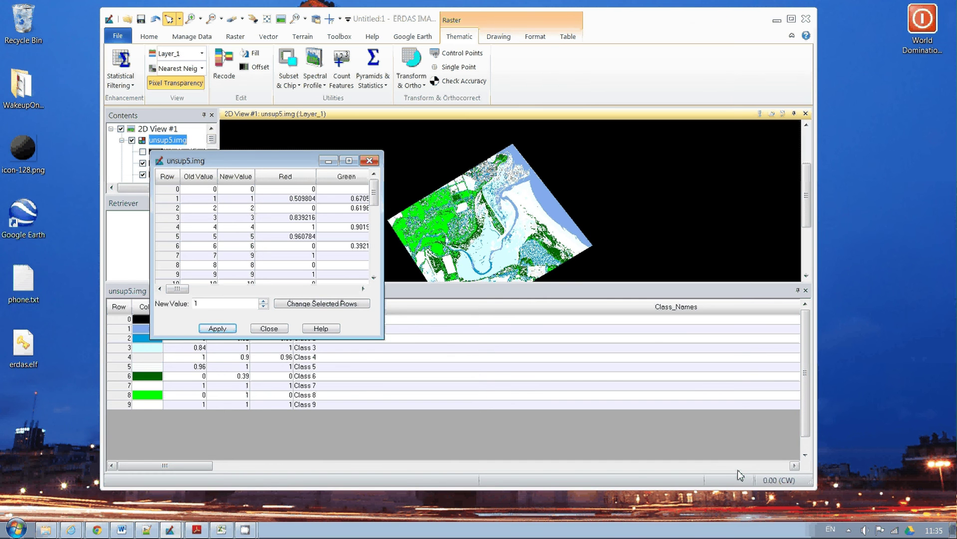
{"action": "left_click", "coordinate": [269, 329]}
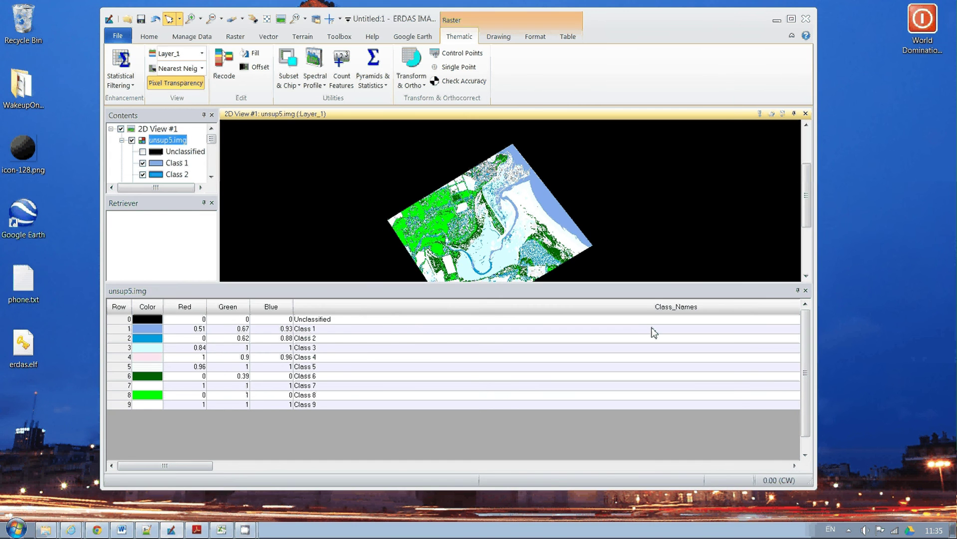
Close the attribute table and save unsup5.img, accepting the permanent change of pixel values.
{"action": "left_click", "coordinate": [806, 291]}
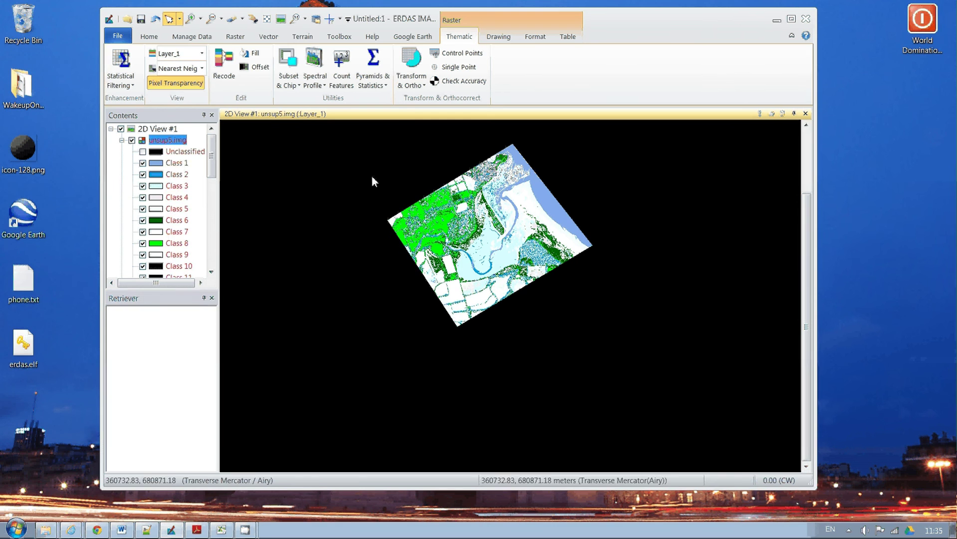
{"action": "left_click", "coordinate": [141, 18]}
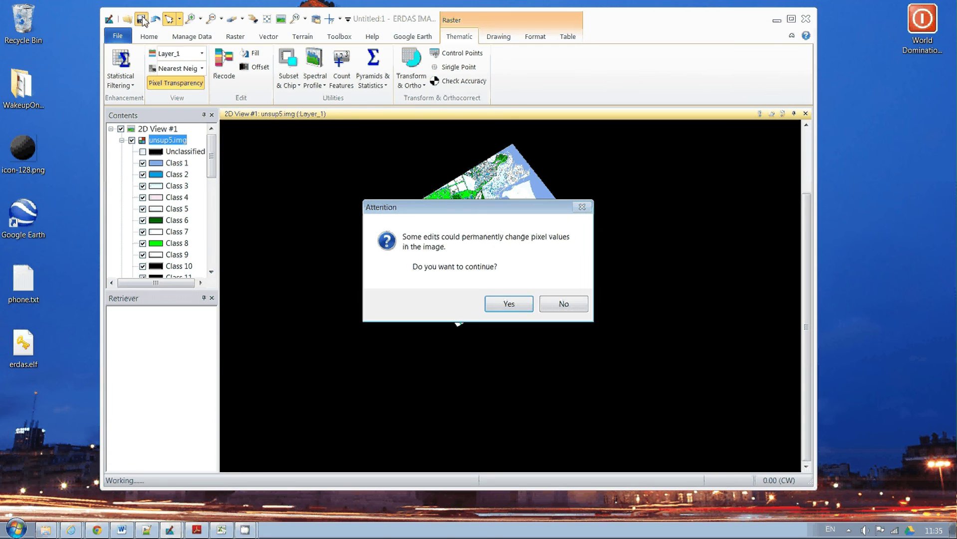
{"action": "left_click", "coordinate": [509, 305]}
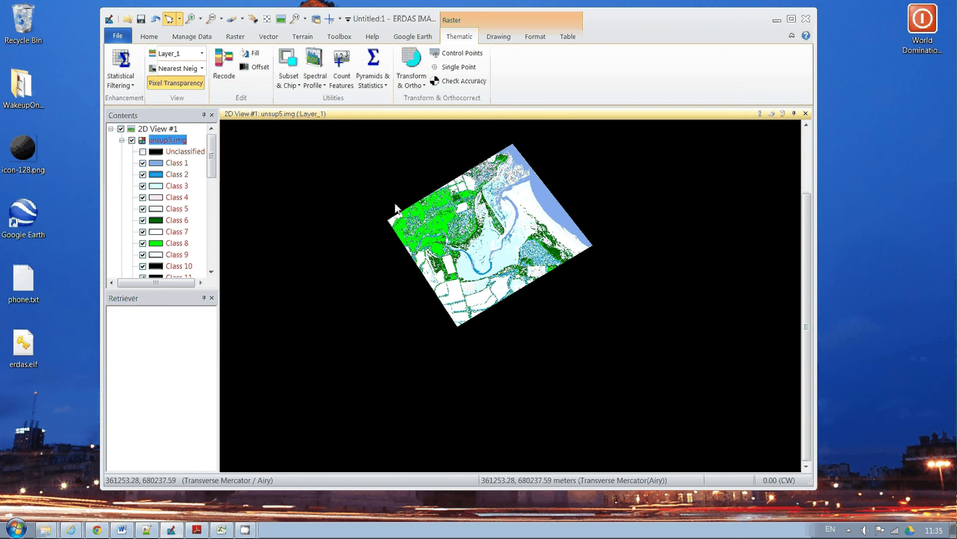
Clear the 2D view and reopen unsup5.img from the recent documents.
{"action": "left_click", "coordinate": [249, 22]}
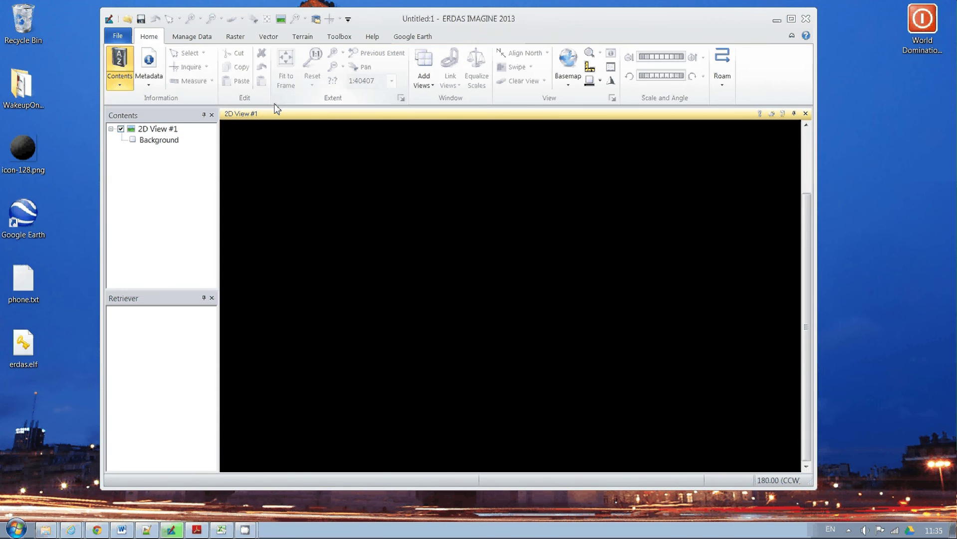
{"action": "left_click", "coordinate": [119, 36]}
{"action": "left_click", "coordinate": [218, 71]}
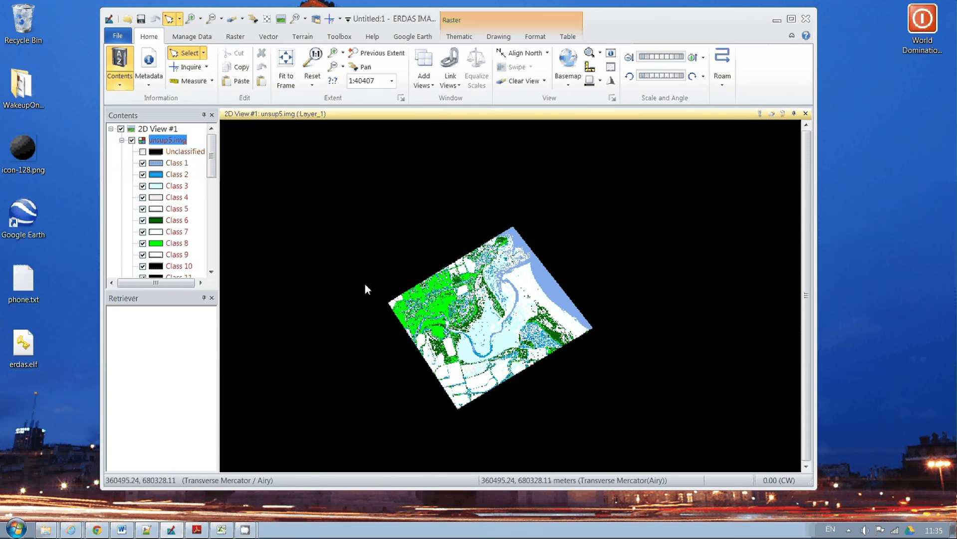
Show the attribute table of the reloaded unsup5.img and enlarge it to reveal all class rows.
{"action": "mouse_move", "coordinate": [214, 164]}
{"action": "left_mouse_down"}
{"action": "mouse_move", "coordinate": [213, 260]}
{"action": "mouse_move", "coordinate": [214, 162]}
{"action": "left_mouse_up"}
{"action": "right_click", "coordinate": [154, 137]}
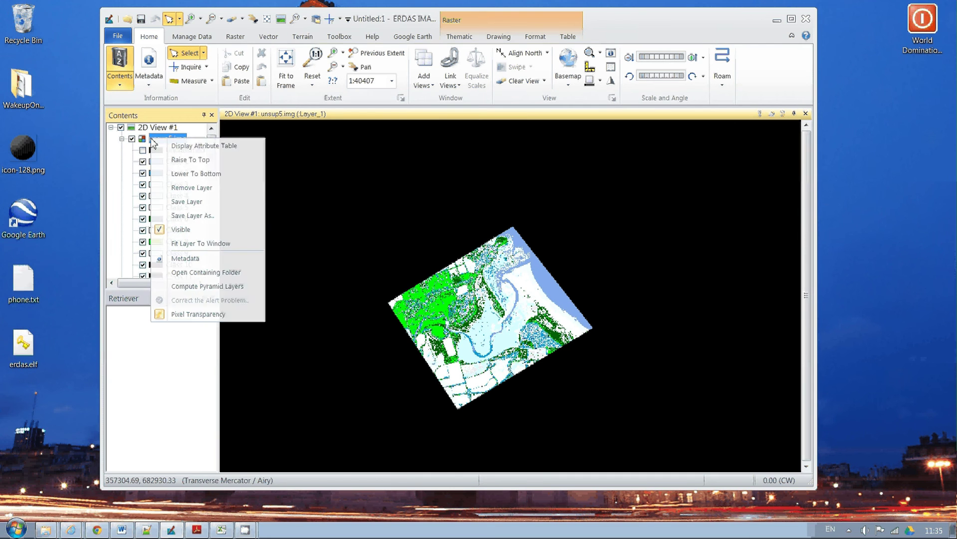
{"action": "left_click", "coordinate": [172, 144]}
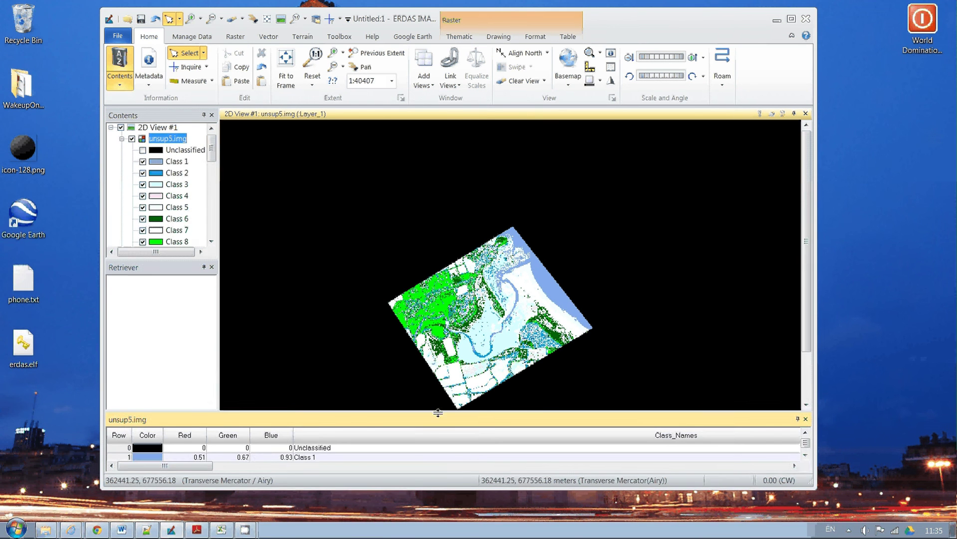
{"action": "left_click_drag", "start_coordinate": [437, 412], "coordinate": [438, 309]}
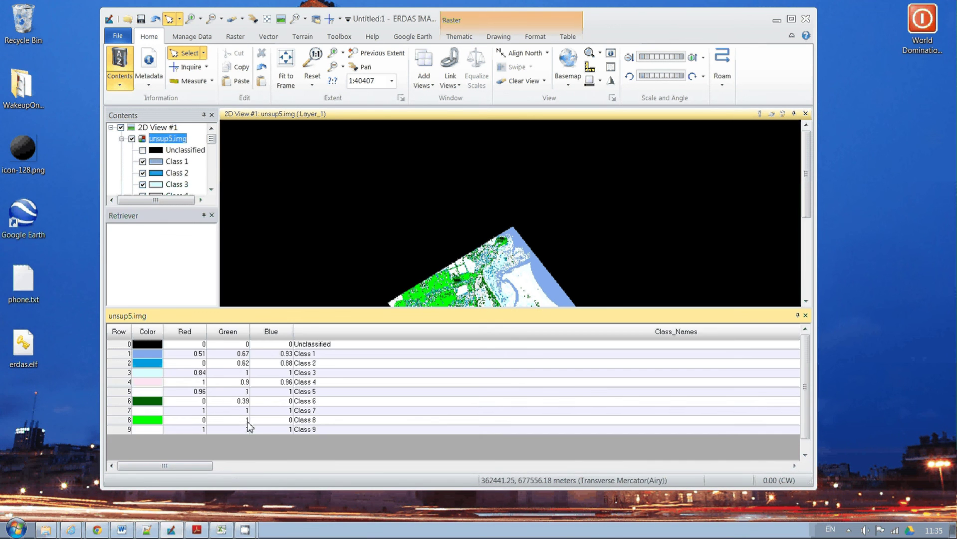
Set the display width of the Class_Names column to 20 in the column properties.
{"action": "left_click", "coordinate": [656, 336]}
{"action": "left_click", "coordinate": [567, 37]}
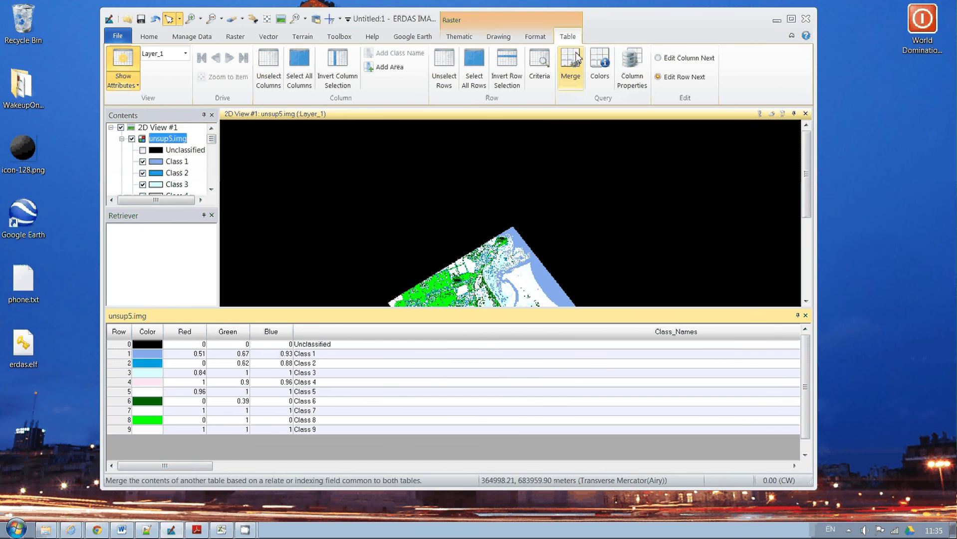
{"action": "left_click", "coordinate": [632, 65]}
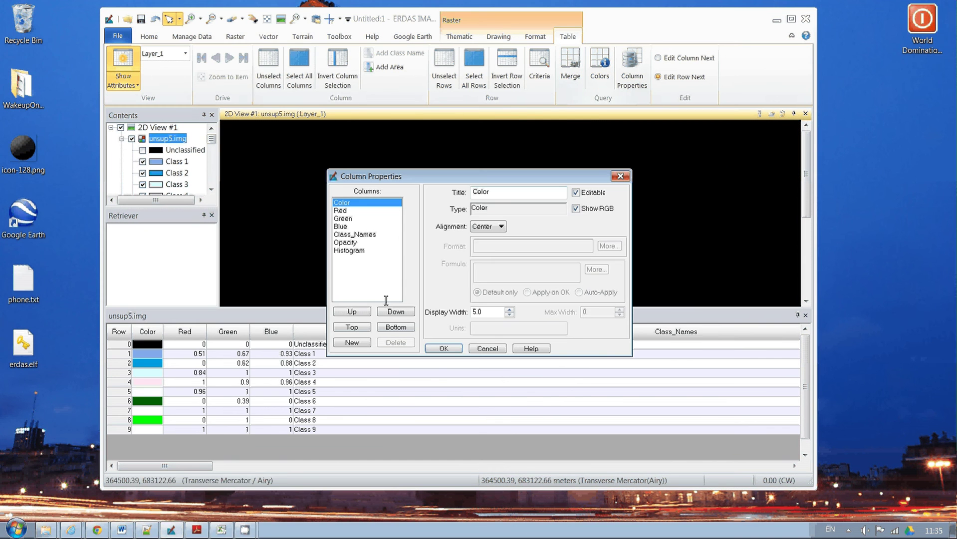
{"action": "left_click", "coordinate": [356, 235]}
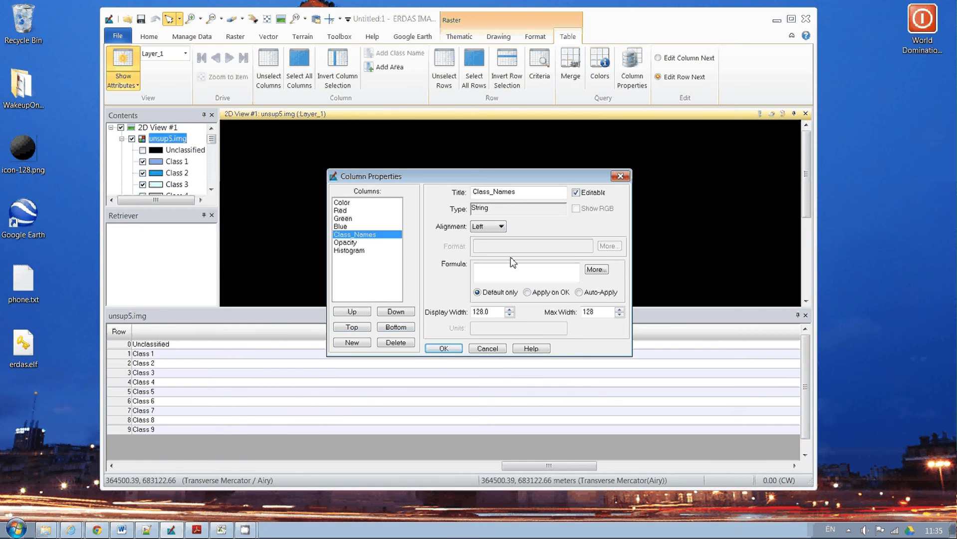
{"action": "double_click", "coordinate": [491, 311]}
{"action": "type", "text": "20"}
{"action": "left_click", "coordinate": [443, 348]}
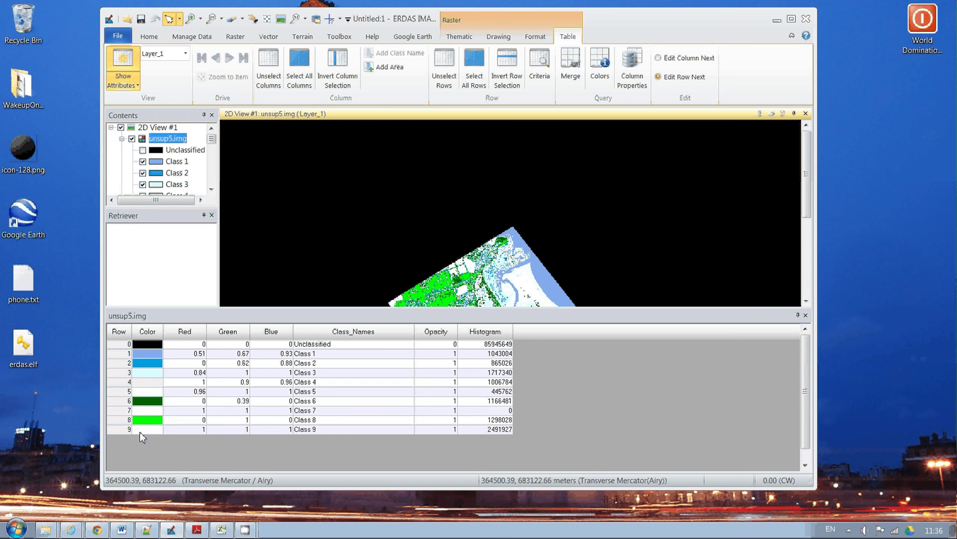
{"action": "left_click", "coordinate": [114, 412]}
{"action": "left_click", "coordinate": [128, 429]}
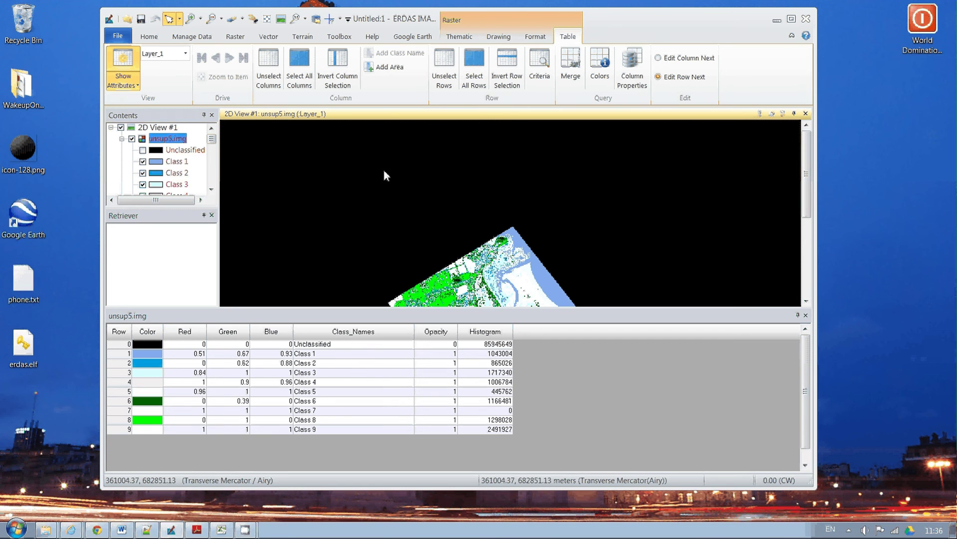
Start the thematic Recode process for unsup5.img with unsup5_rec.img as the output file.
{"action": "left_click", "coordinate": [235, 36]}
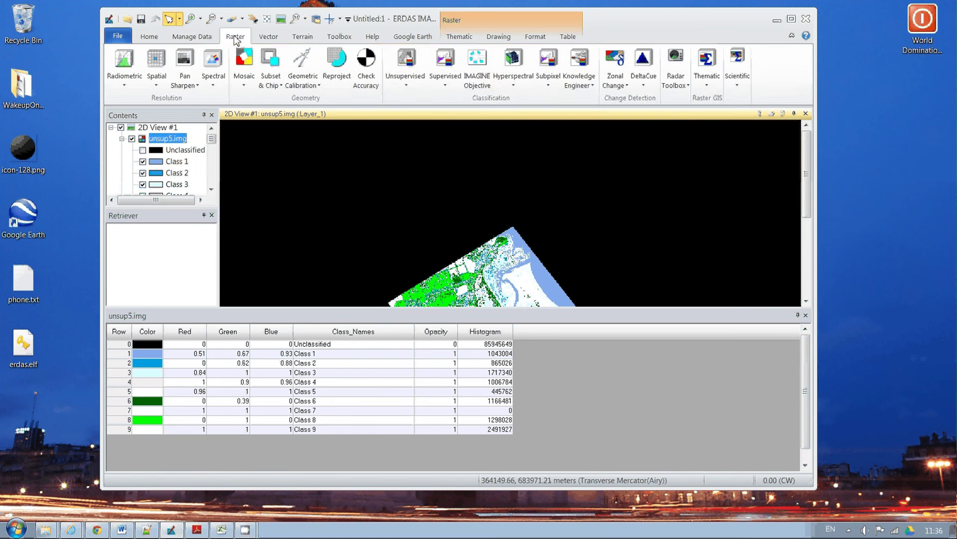
{"action": "left_click", "coordinate": [706, 84]}
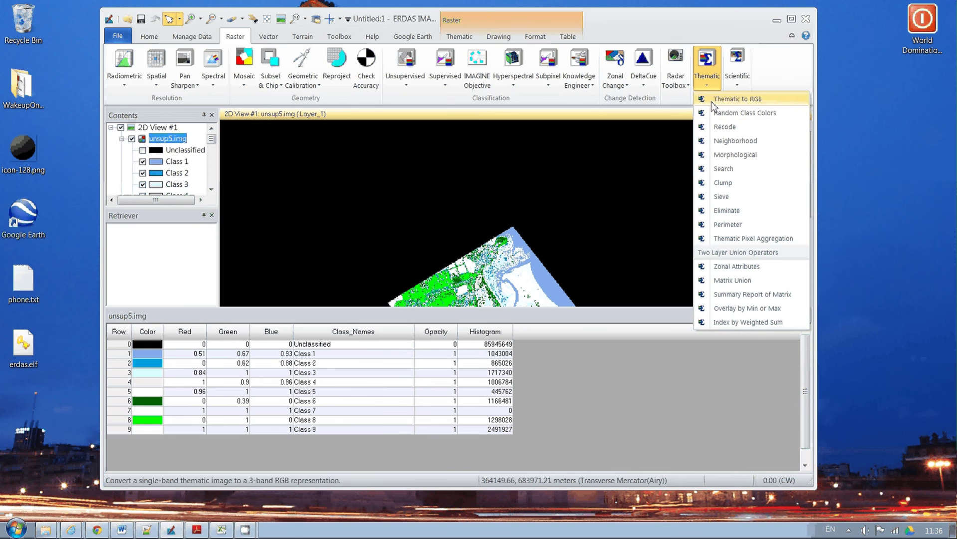
{"action": "left_click", "coordinate": [726, 127]}
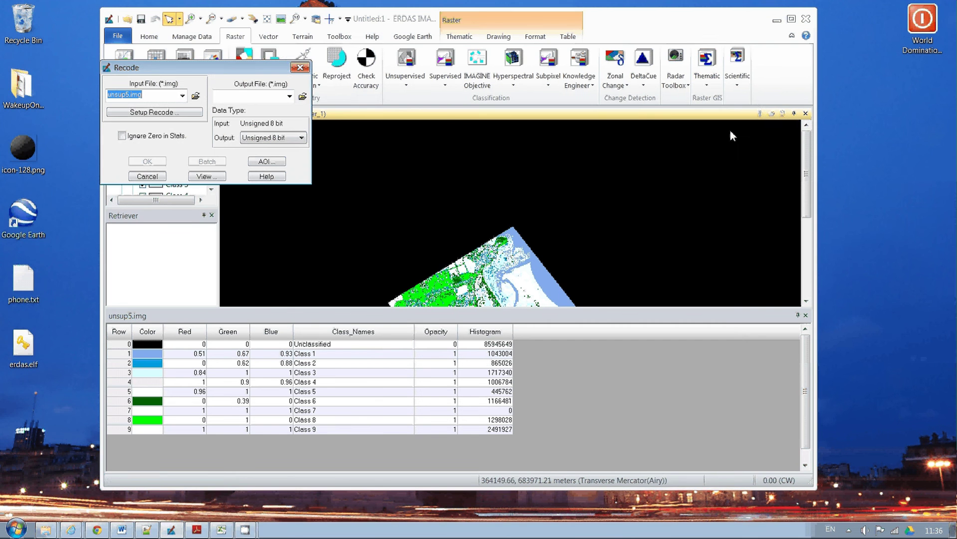
{"action": "left_click", "coordinate": [303, 97]}
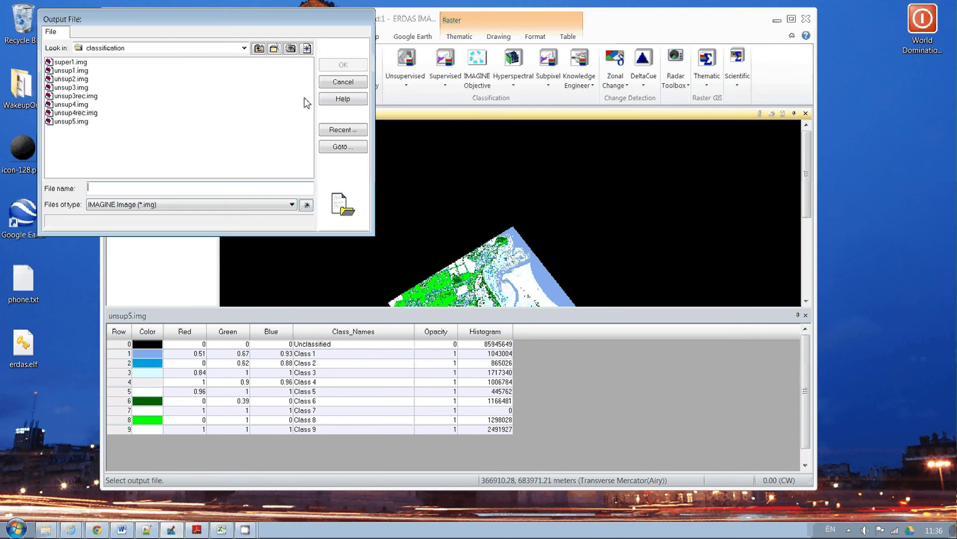
{"action": "left_click", "coordinate": [71, 121]}
{"action": "left_click", "coordinate": [109, 188]}
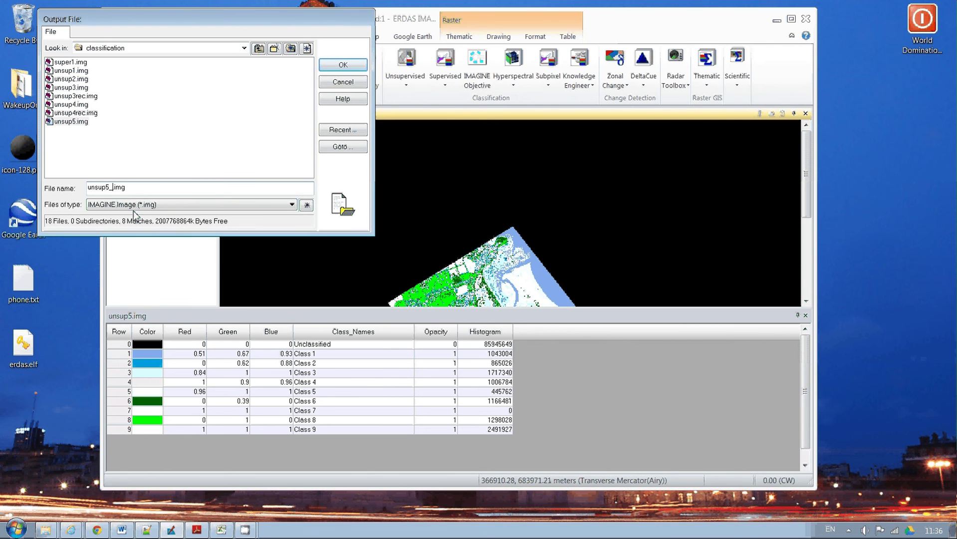
{"action": "key", "text": "Return"}
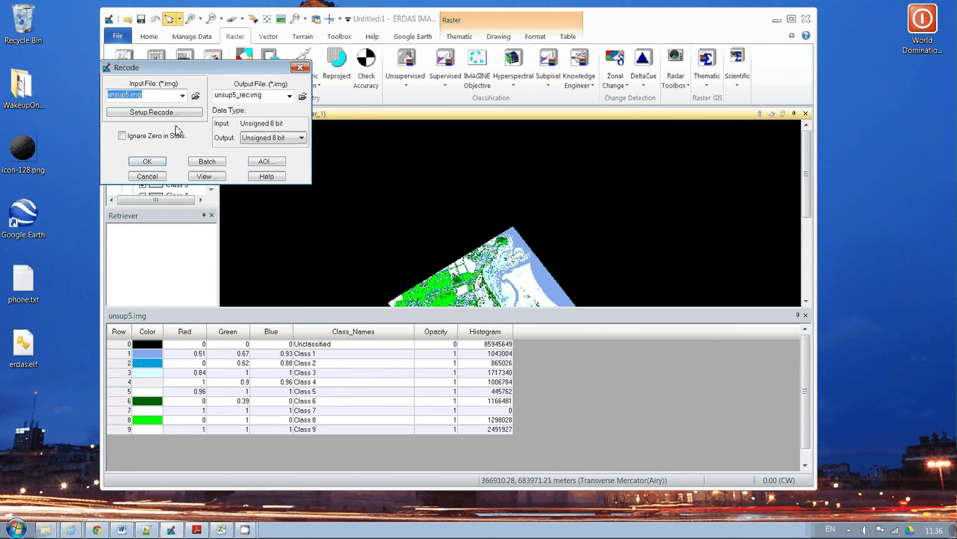
Set up the recode with value 7 as 0, 8 as 7 and 9 as 8, and run it.
{"action": "left_click", "coordinate": [172, 113]}
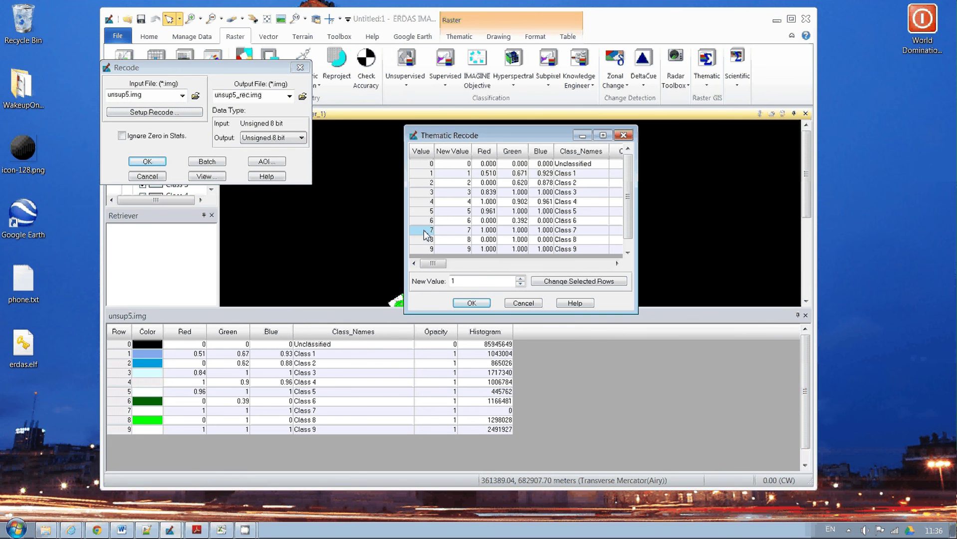
{"action": "left_click", "coordinate": [455, 234]}
{"action": "type", "text": "0"}
{"action": "left_click", "coordinate": [461, 242]}
{"action": "type", "text": "7"}
{"action": "left_click", "coordinate": [447, 249]}
{"action": "type", "text": "8"}
{"action": "left_click", "coordinate": [464, 173]}
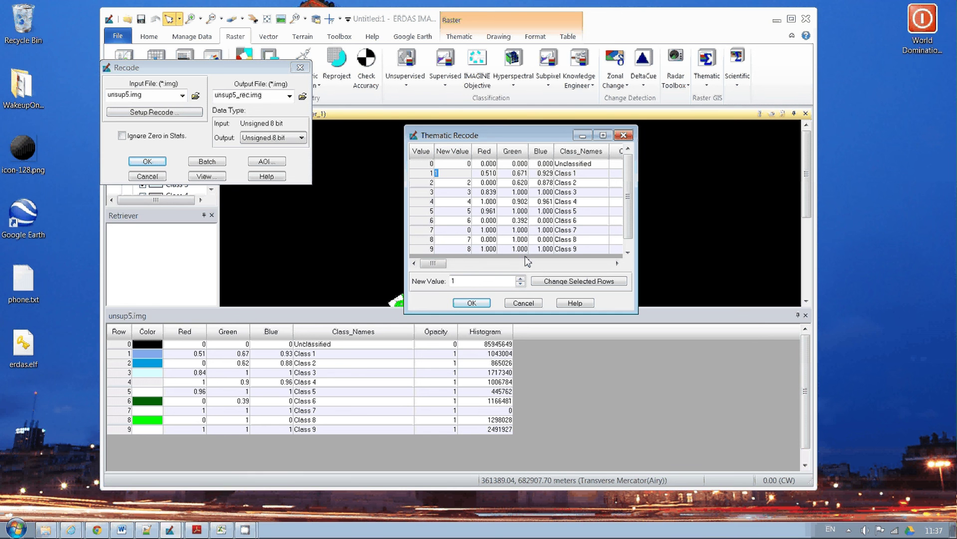
{"action": "left_click", "coordinate": [472, 304]}
{"action": "left_click", "coordinate": [147, 161]}
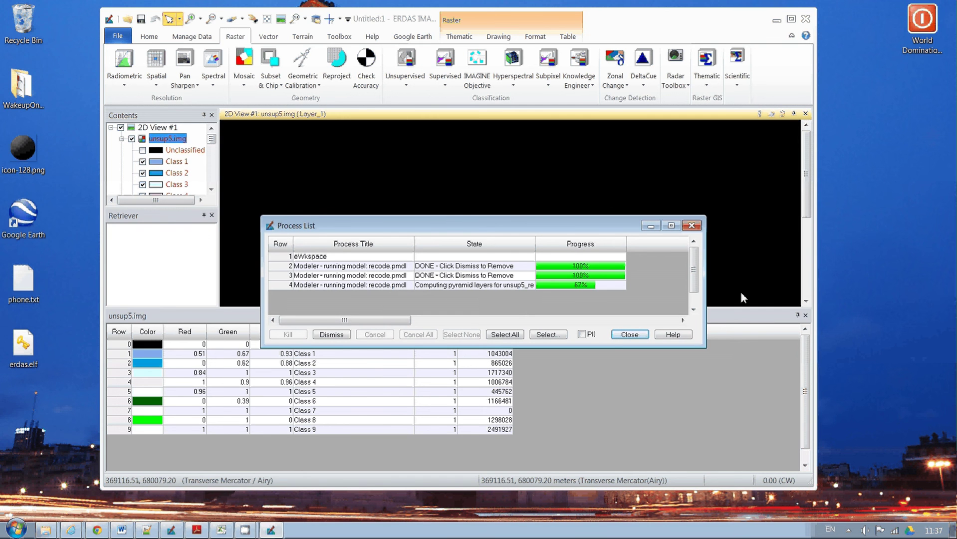
{"action": "left_click", "coordinate": [645, 341]}
Open unsup5_rec.img from the recent documents in the current view and enlarge the layer list.
{"action": "left_click", "coordinate": [118, 37]}
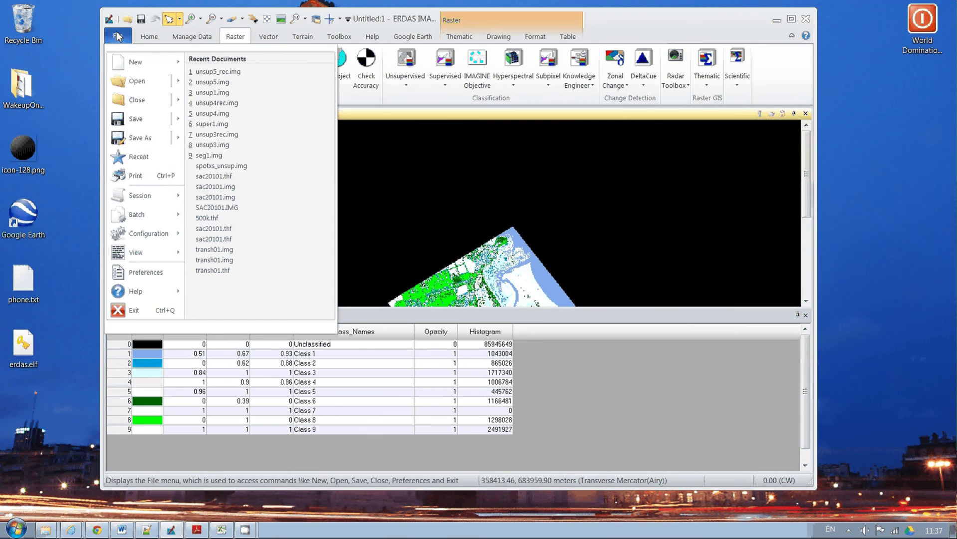
{"action": "left_click", "coordinate": [215, 72]}
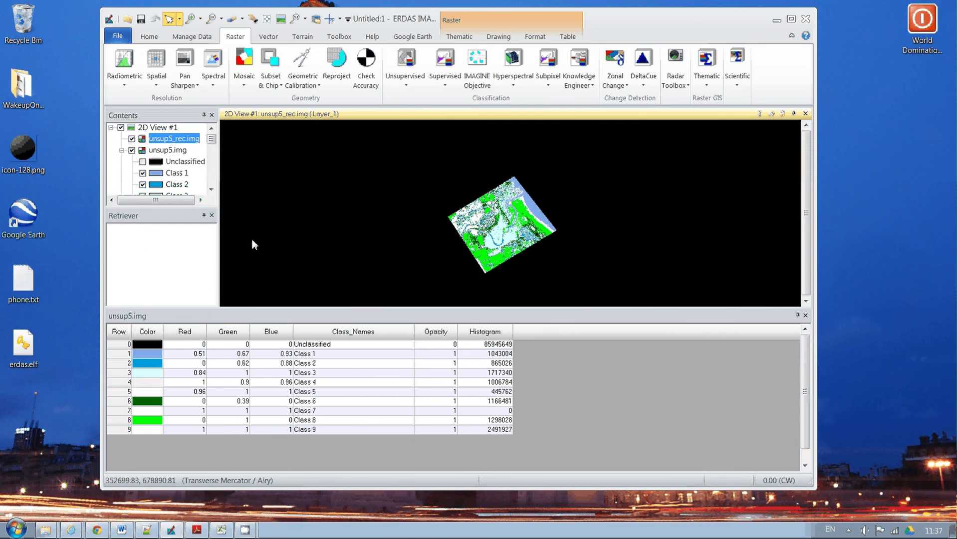
{"action": "left_click_drag", "start_coordinate": [190, 208], "coordinate": [192, 276]}
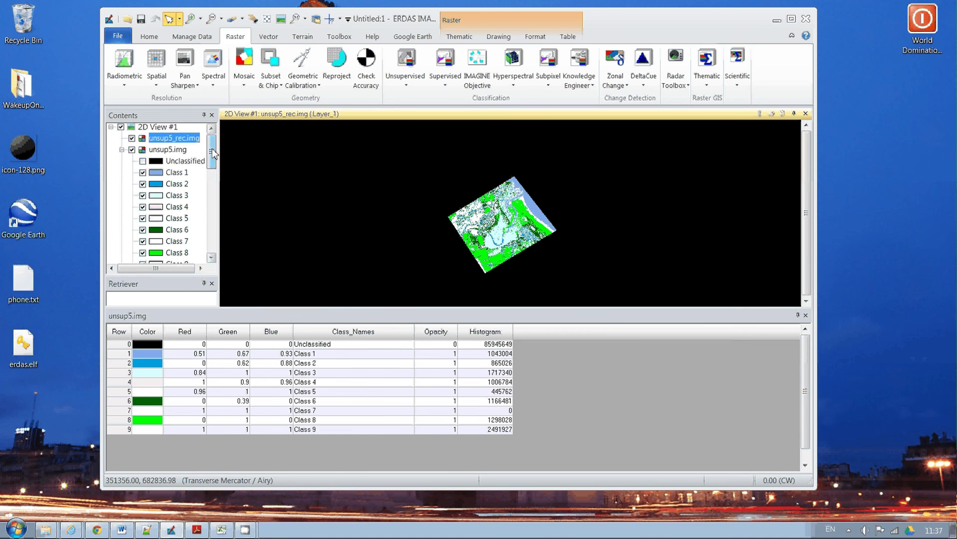
{"action": "mouse_move", "coordinate": [213, 154]}
{"action": "left_mouse_down"}
{"action": "mouse_move", "coordinate": [213, 249]}
{"action": "mouse_move", "coordinate": [213, 154]}
{"action": "left_mouse_up"}
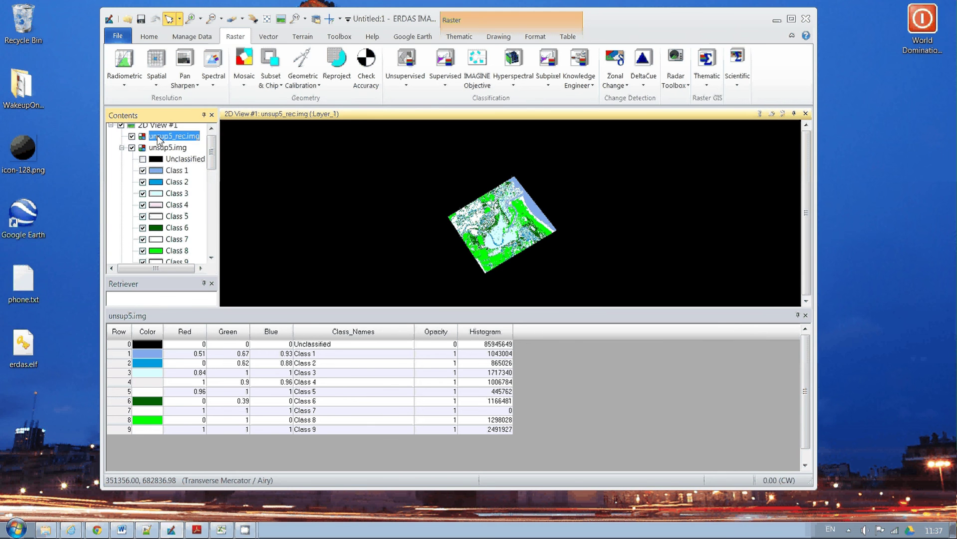
Display the attribute table of unsup5_rec.img, collapse the unsup5.img legend and add a class name column to the recoded table.
{"action": "right_click", "coordinate": [157, 140]}
{"action": "left_click", "coordinate": [173, 142]}
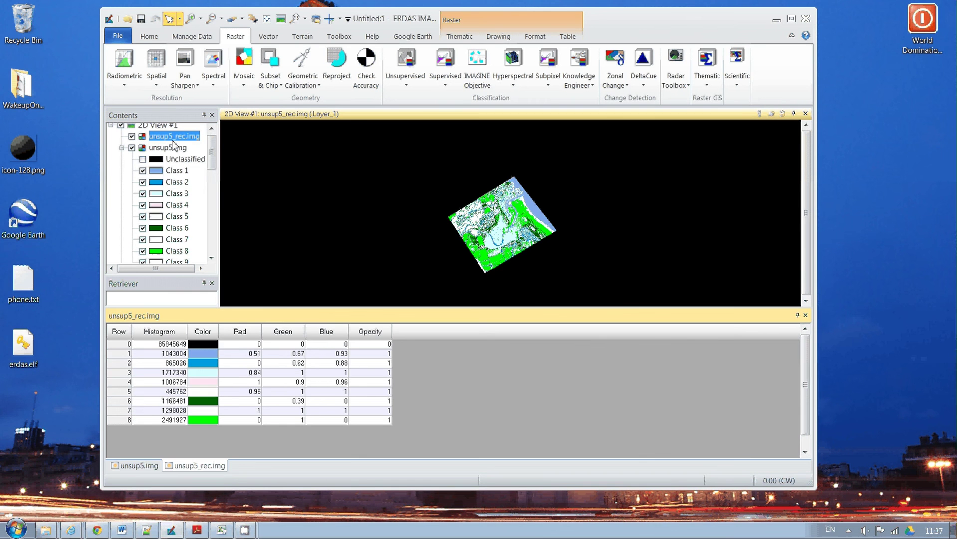
{"action": "left_click", "coordinate": [122, 149]}
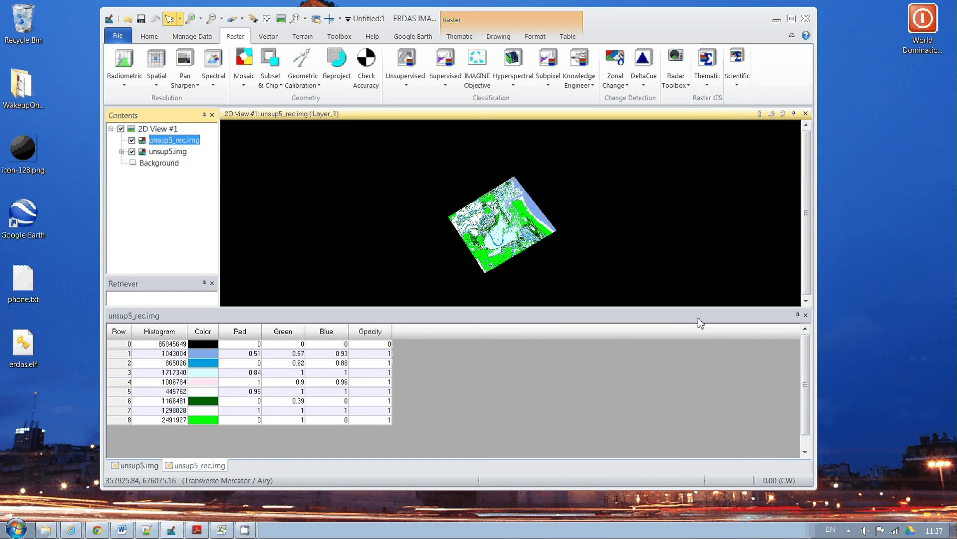
{"action": "left_click", "coordinate": [568, 37]}
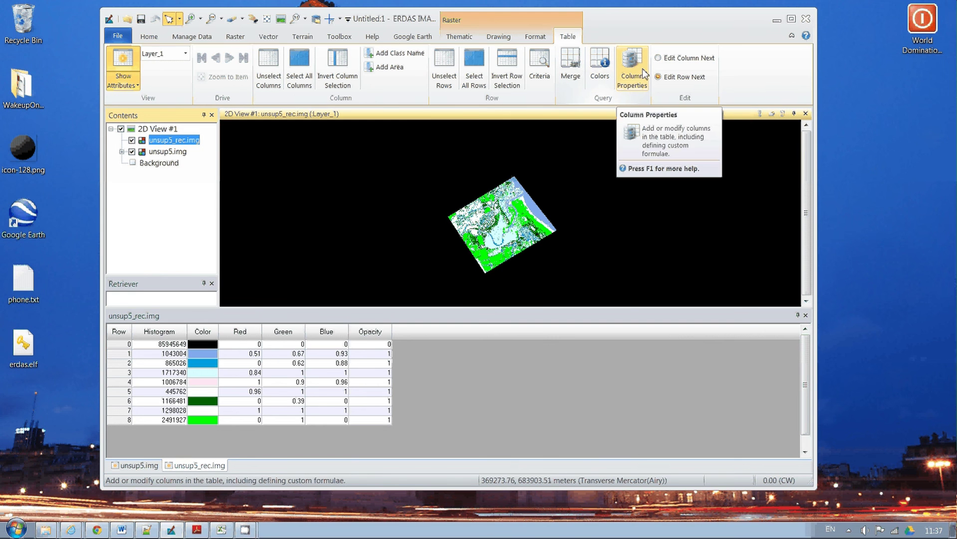
{"action": "left_click", "coordinate": [399, 53]}
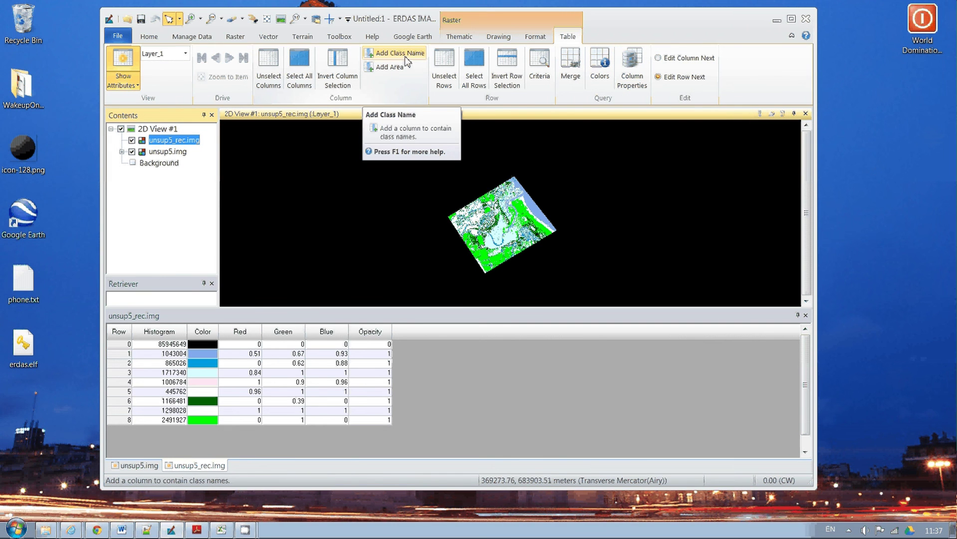
Copy the whole Class_Names column from the unsup5.img attribute table.
{"action": "left_click", "coordinate": [137, 466]}
{"action": "left_click", "coordinate": [350, 332]}
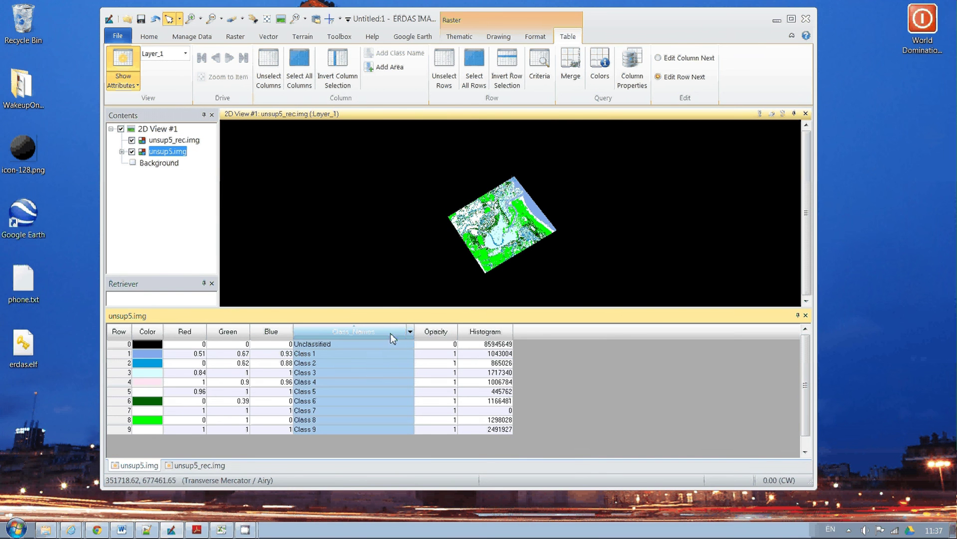
{"action": "left_click", "coordinate": [410, 331]}
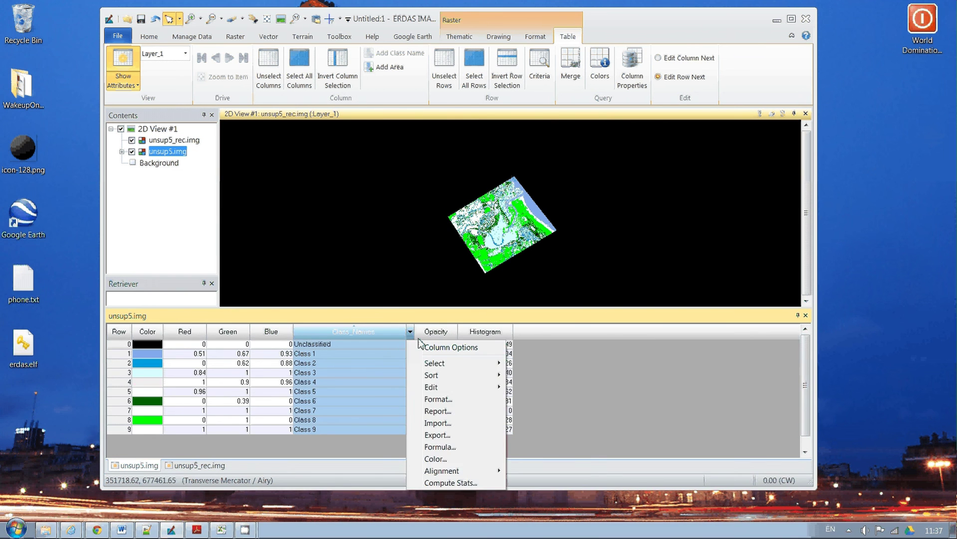
{"action": "mouse_move", "coordinate": [447, 388]}
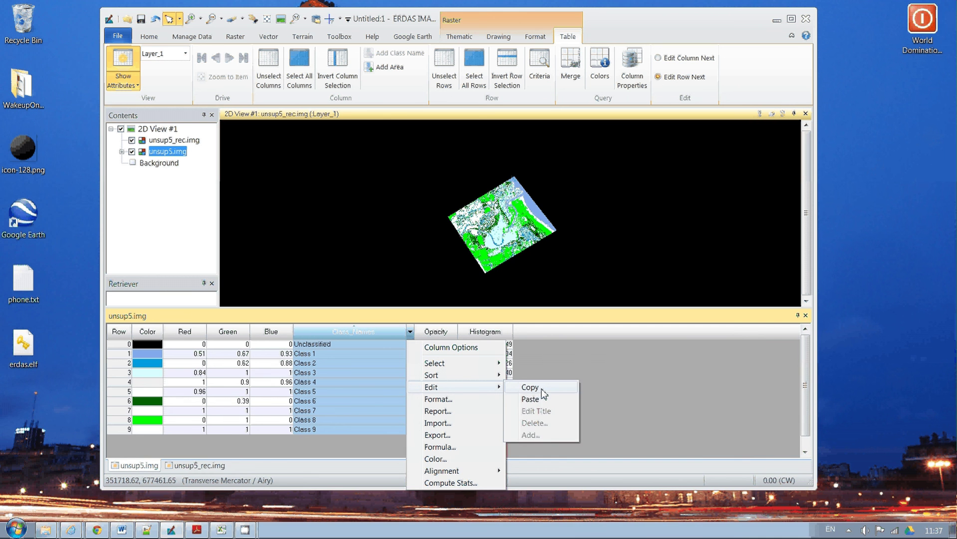
{"action": "left_click", "coordinate": [543, 391]}
Paste the copied class names into the Class_Names column of the unsup5_rec.img table.
{"action": "left_click", "coordinate": [184, 466]}
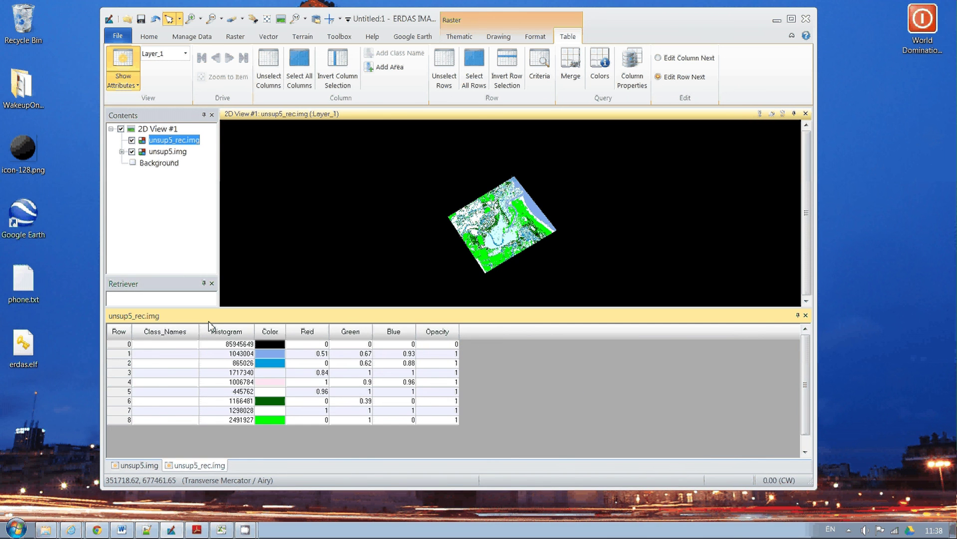
{"action": "left_click", "coordinate": [167, 332]}
{"action": "left_click", "coordinate": [194, 332]}
{"action": "mouse_move", "coordinate": [236, 389]}
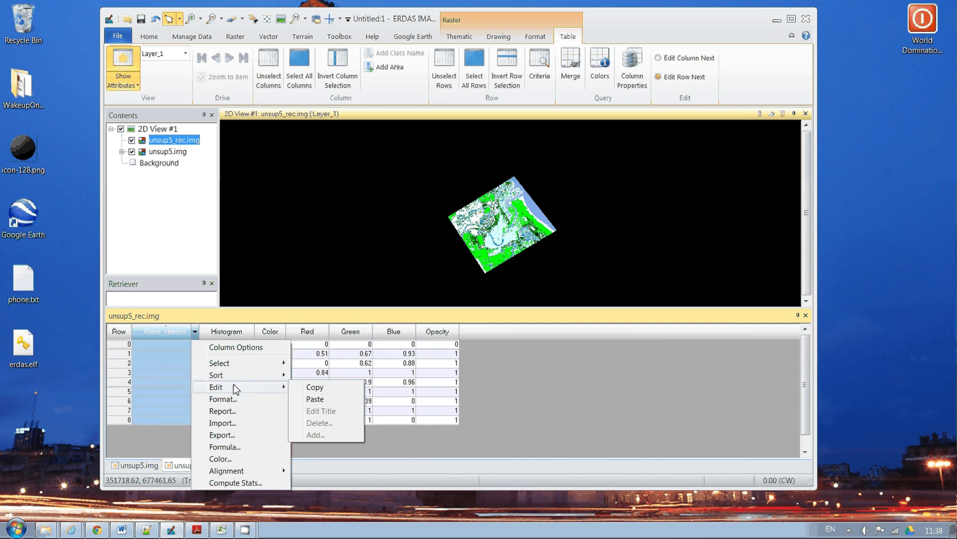
{"action": "left_click", "coordinate": [315, 399]}
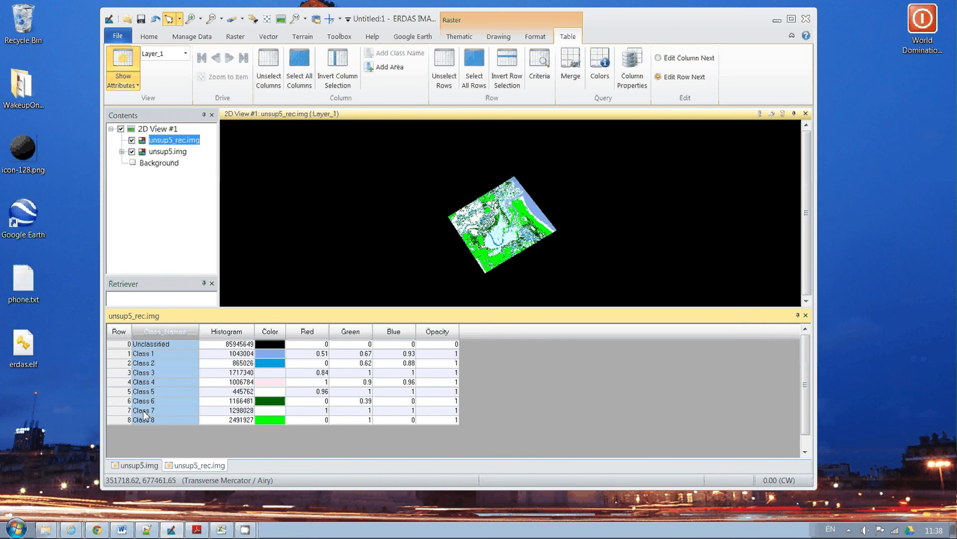
Rename row 7 as Class 8 and row 8 as Class 9 in the unsup5_rec.img table, and save the layer.
{"action": "left_click", "coordinate": [163, 410]}
{"action": "key", "text": "BackSpace"}
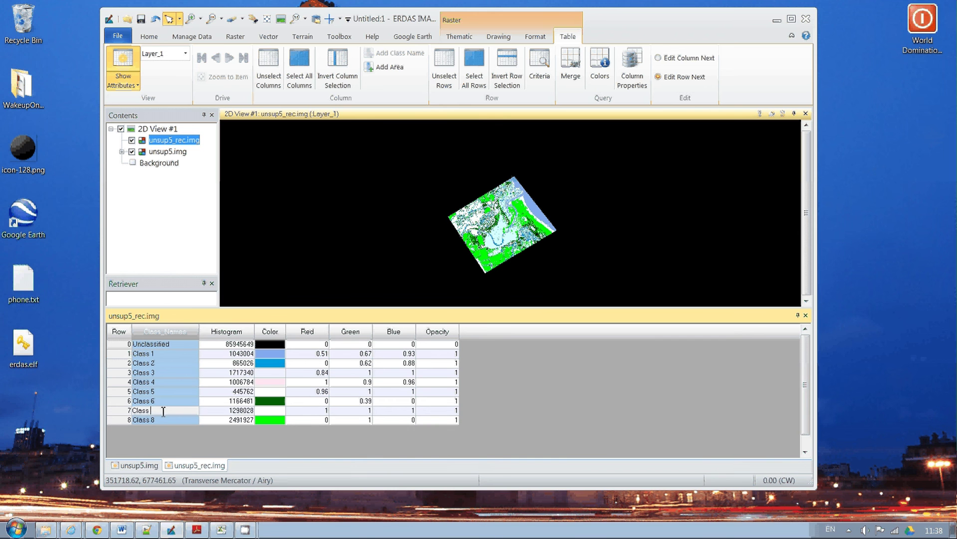
{"action": "type", "text": "8"}
{"action": "left_click", "coordinate": [152, 423]}
{"action": "key", "text": "BackSpace"}
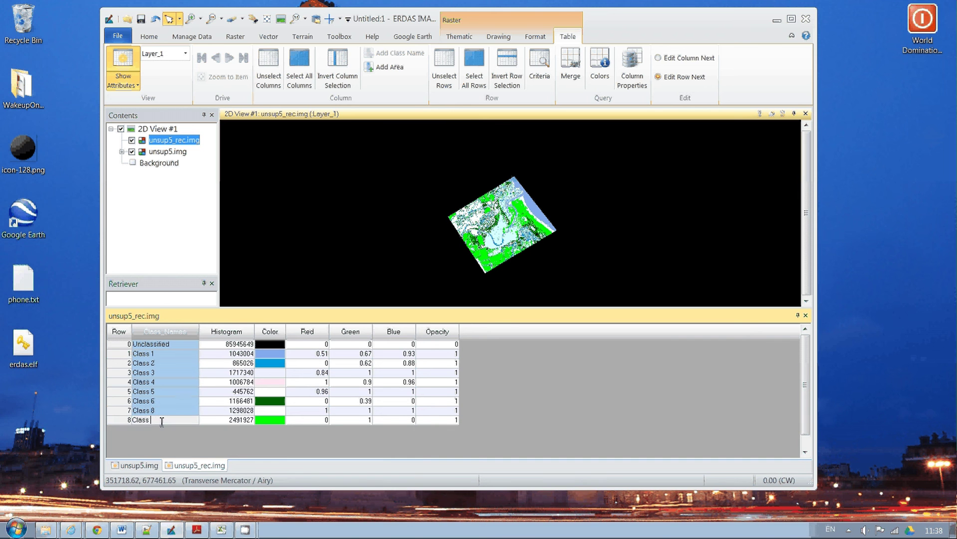
{"action": "type", "text": "9"}
{"action": "key", "text": "Return"}
{"action": "left_click", "coordinate": [142, 20]}
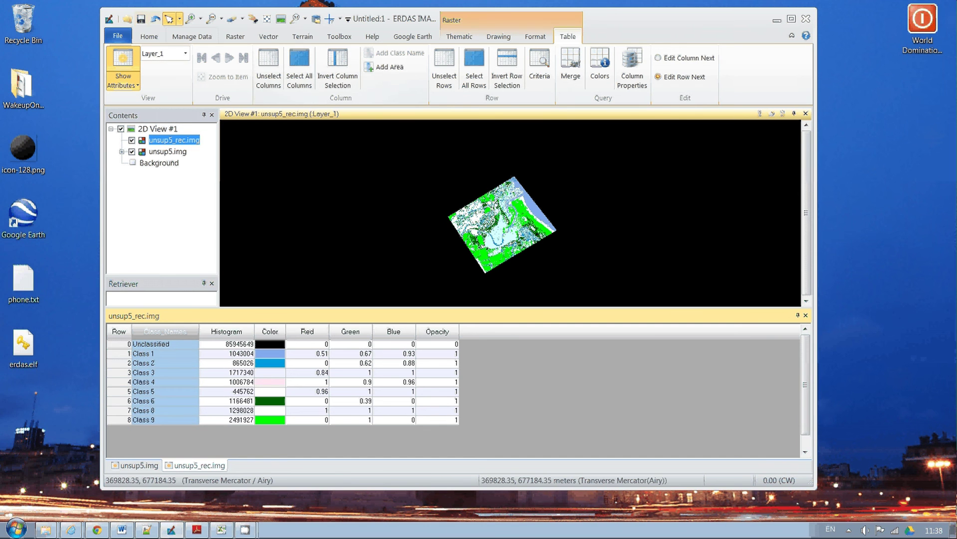
Close both attribute tables, saving the changes to unsup5.img.
{"action": "left_click", "coordinate": [806, 315]}
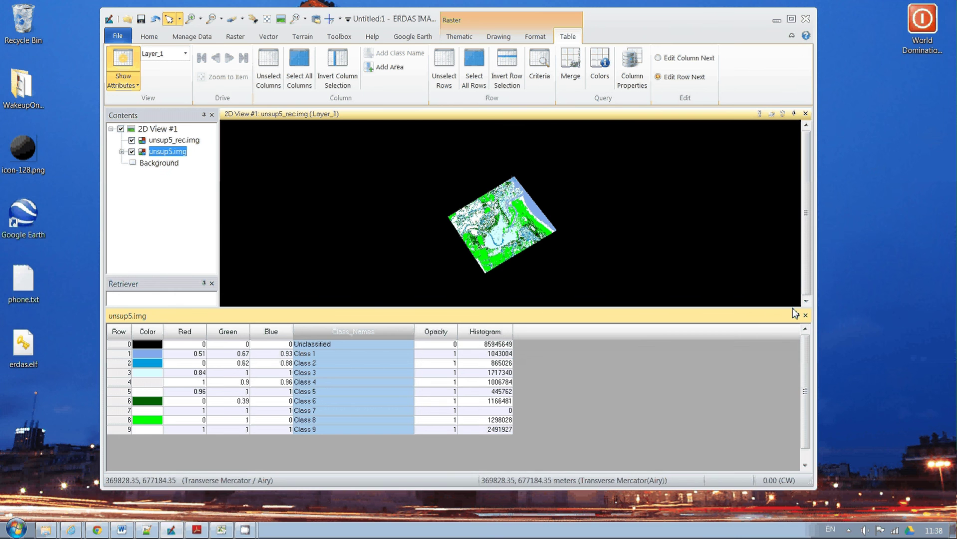
{"action": "left_click", "coordinate": [806, 315]}
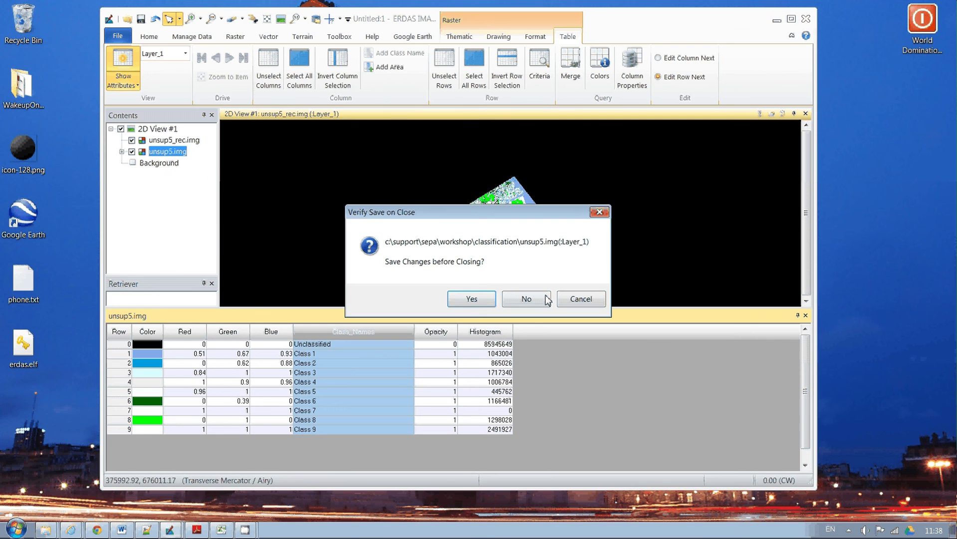
{"action": "left_click", "coordinate": [480, 301]}
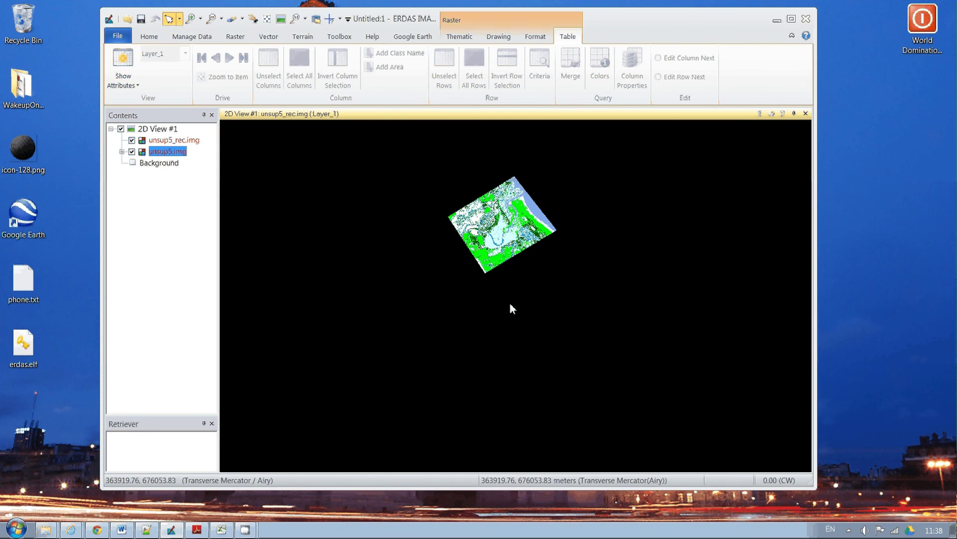
Clear the view and reopen unsup5_rec.img from the recent documents.
{"action": "left_click", "coordinate": [253, 19]}
{"action": "left_click", "coordinate": [117, 36]}
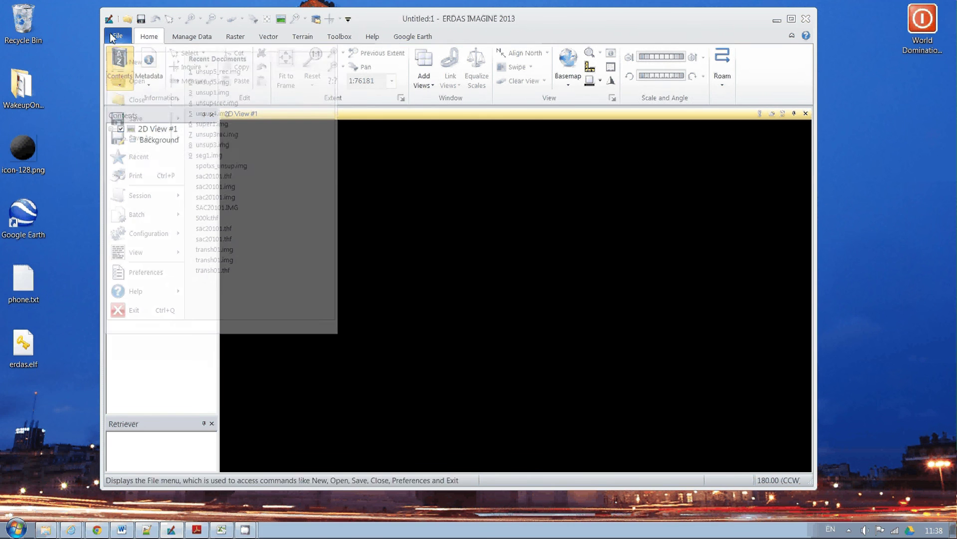
{"action": "left_click", "coordinate": [218, 71]}
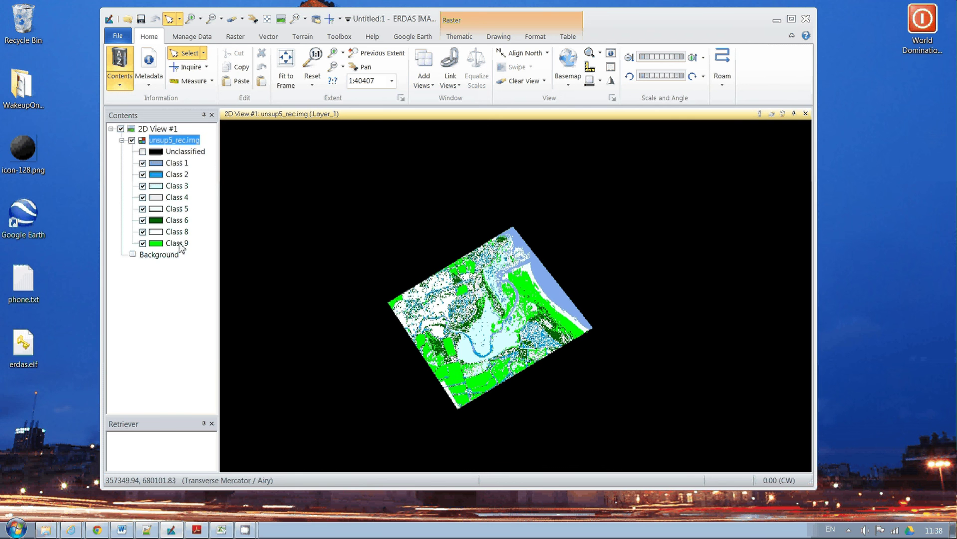
Display the attribute table of the reopened unsup5_rec.img and enlarge it to check the class names and histogram.
{"action": "right_click", "coordinate": [153, 143]}
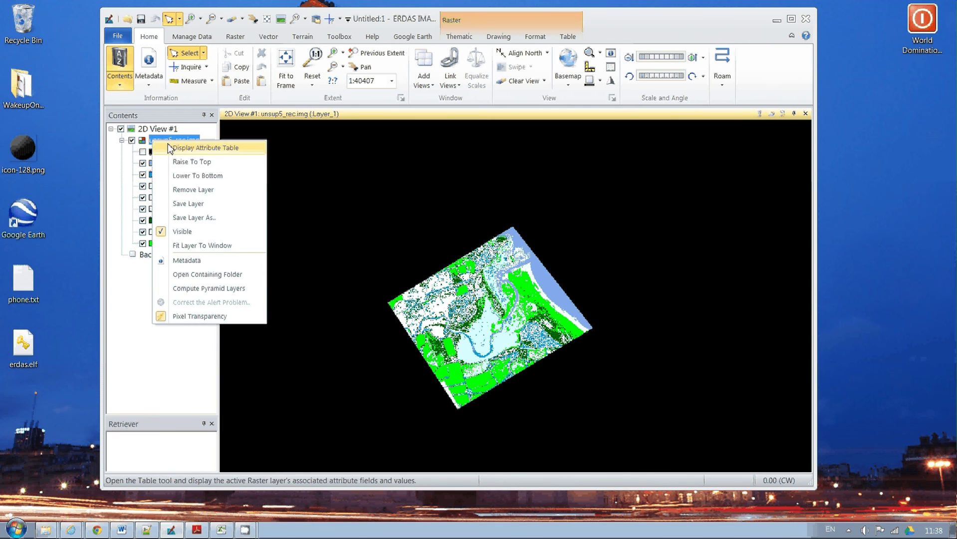
{"action": "left_click", "coordinate": [172, 146]}
{"action": "left_click_drag", "start_coordinate": [318, 413], "coordinate": [318, 258]}
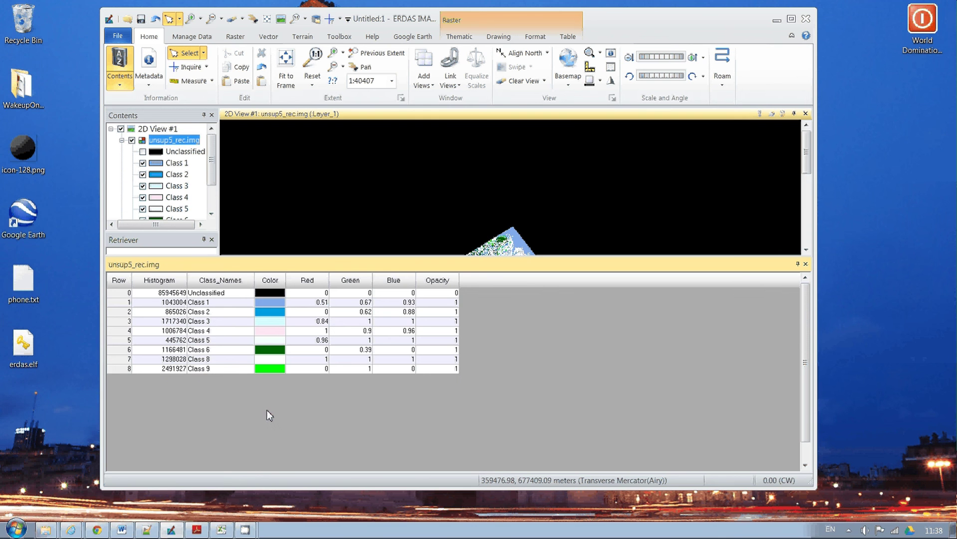